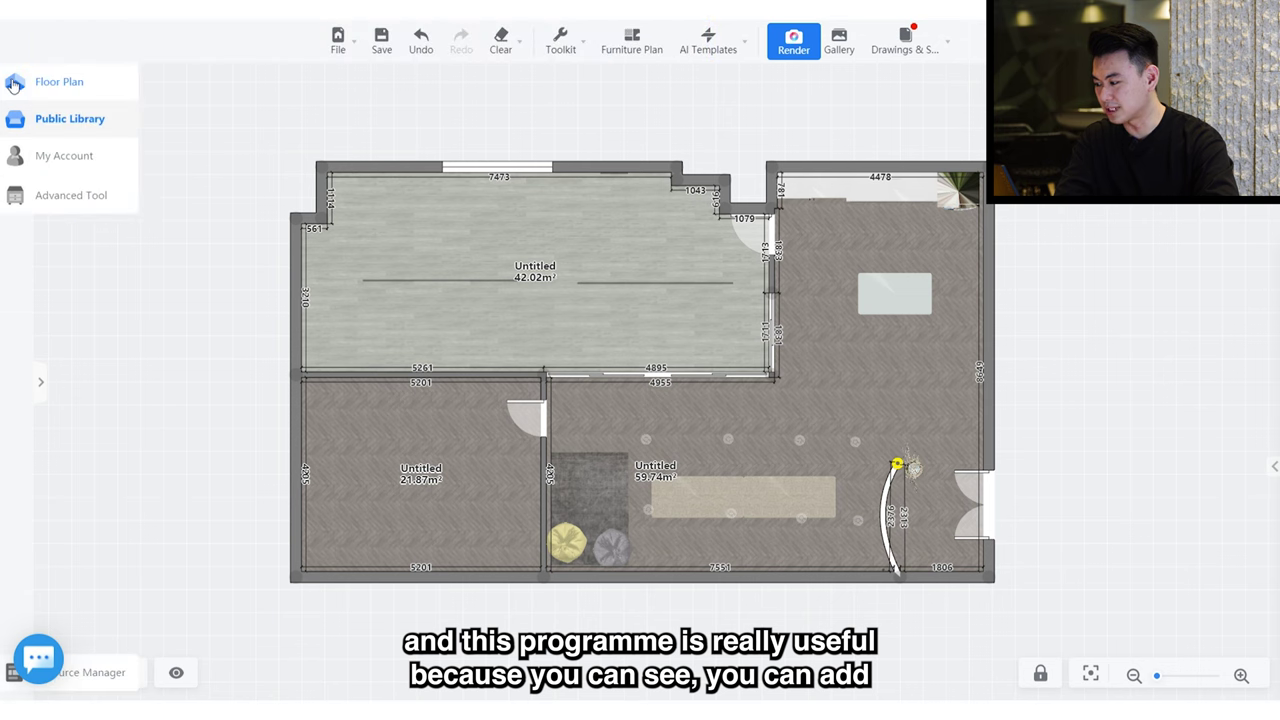
# - Look through the floor plan drawing tools and the Public Library categories, and collapse the library to show the whole plan
pyautogui.click(48, 83)
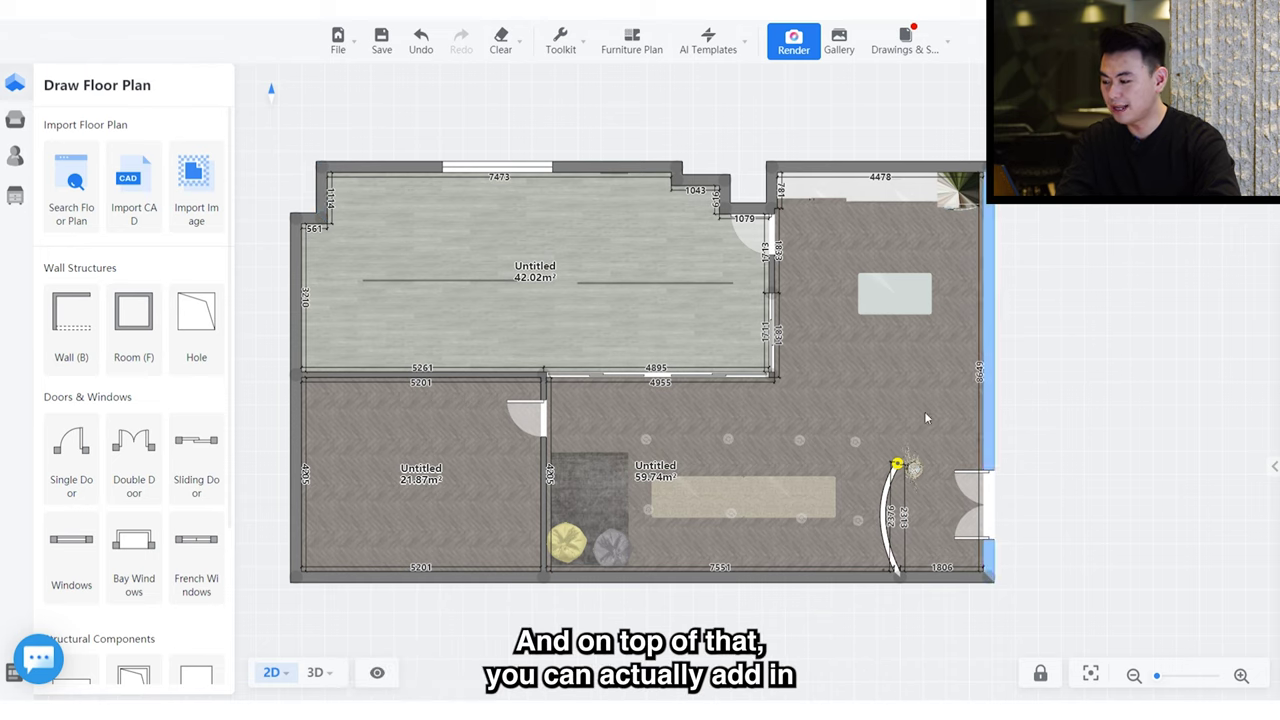
pyautogui.moveTo(18, 120)
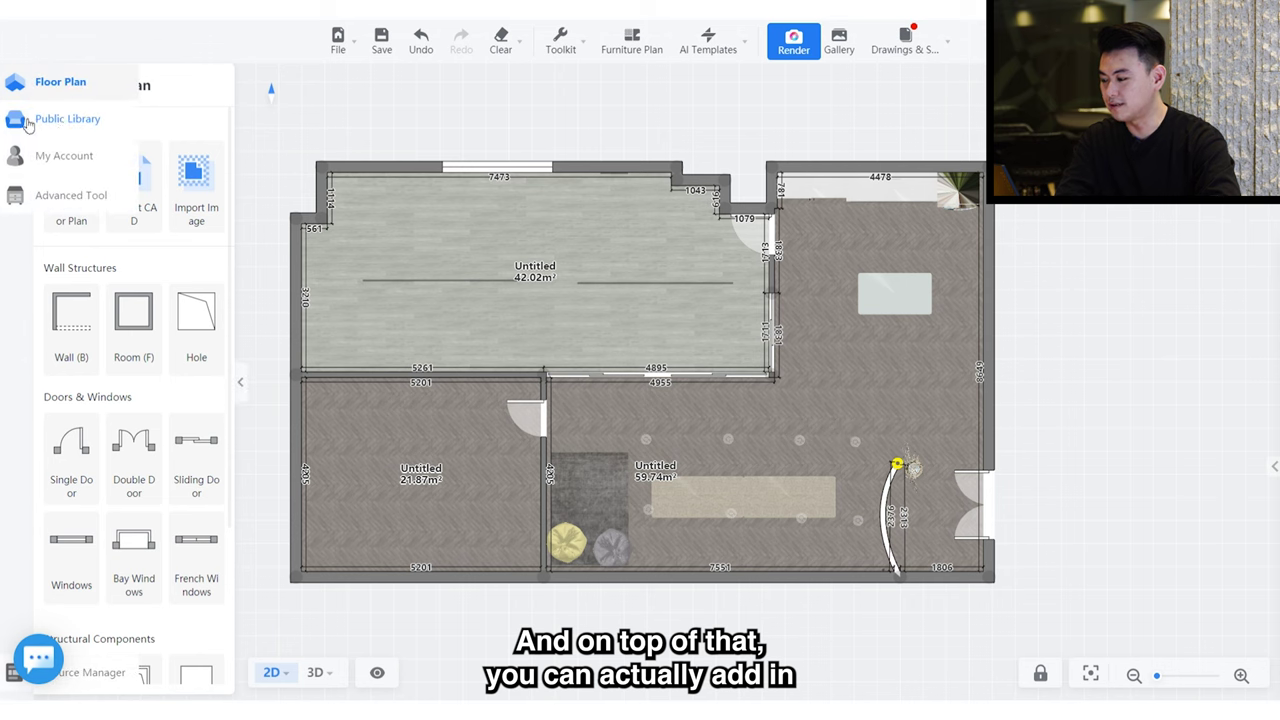
pyautogui.click(62, 122)
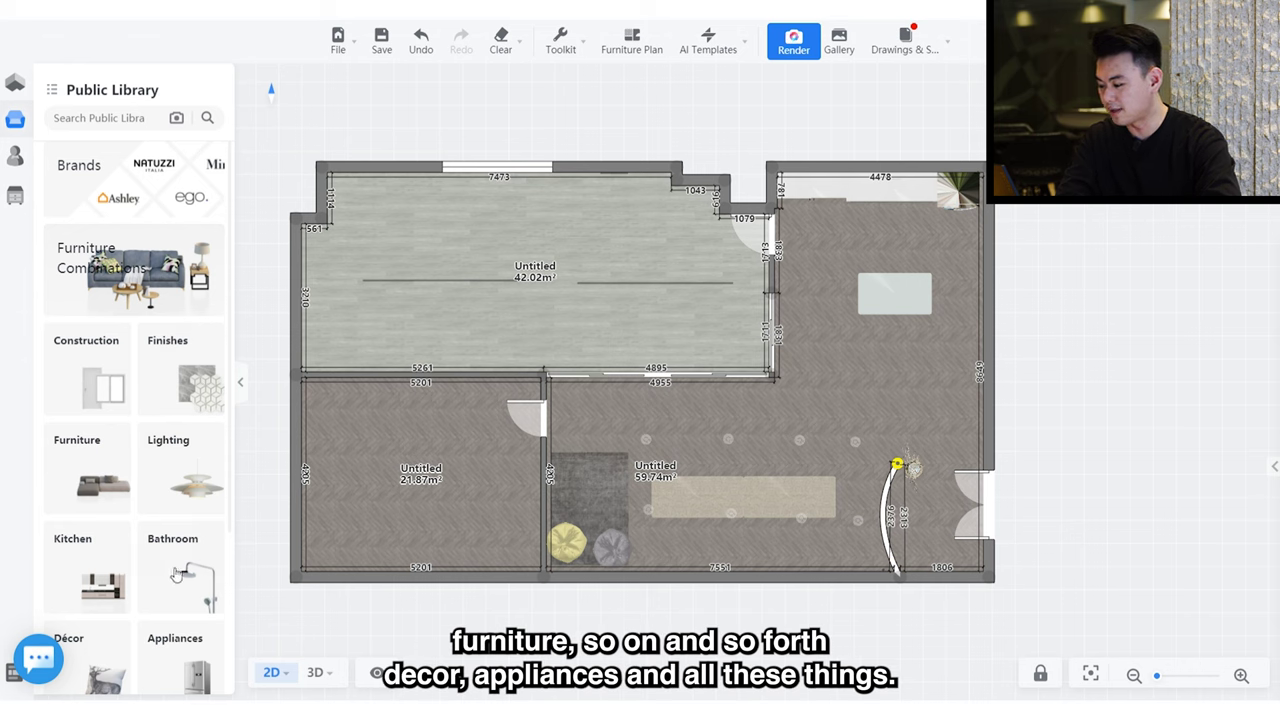
pyautogui.scroll(-3, 170, 610)
pyautogui.scroll(3, 170, 610)
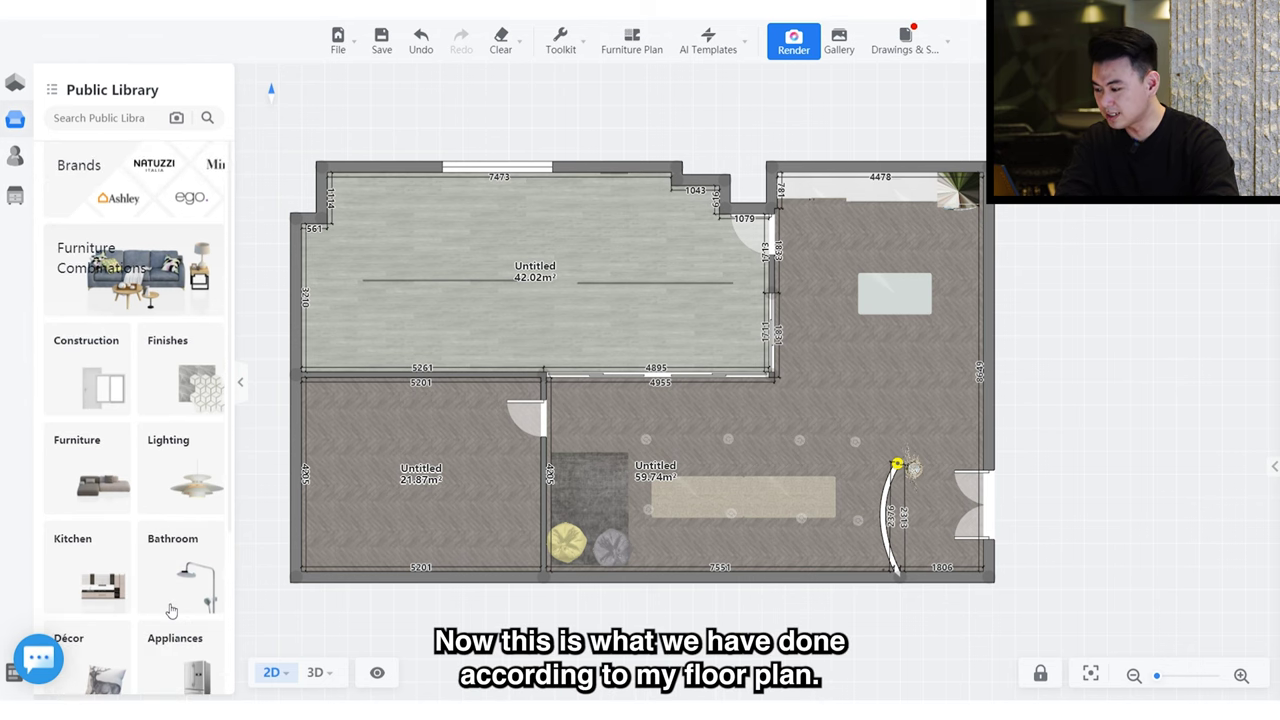
pyautogui.click(245, 380)
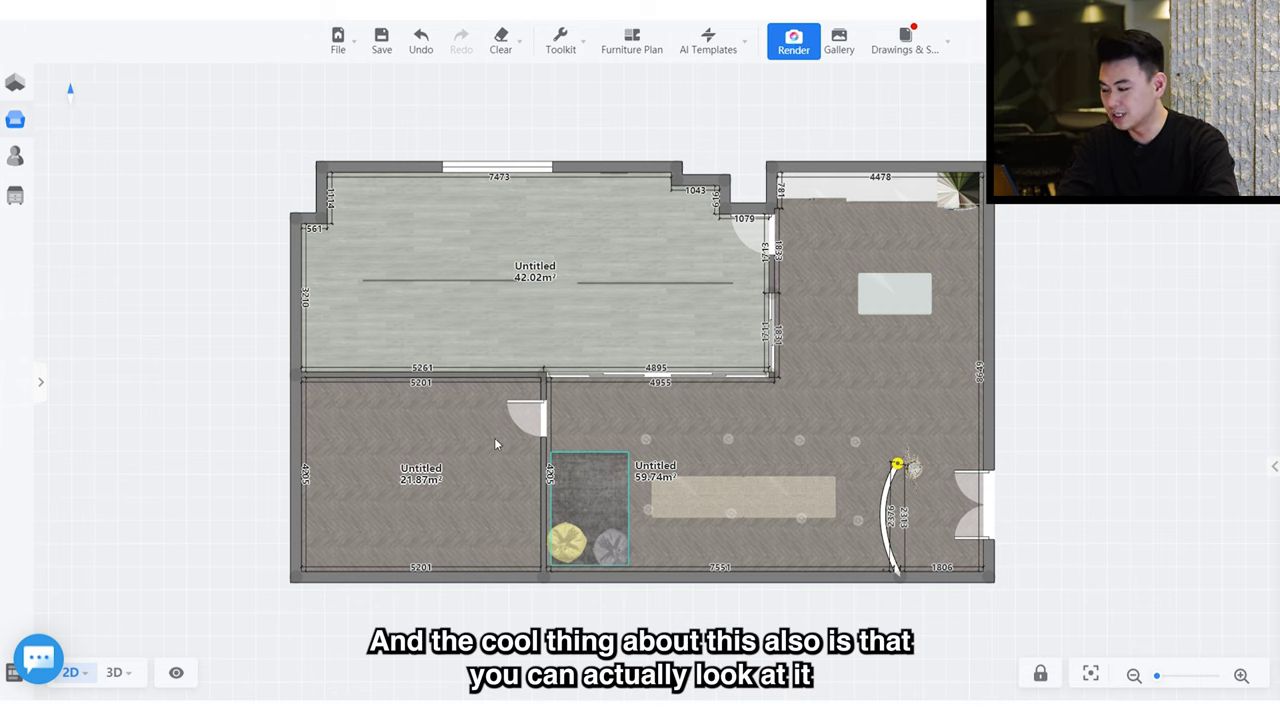
# - Show the office layout in 3D, try the Walk view and return to the 3D Top View
pyautogui.click(116, 676)
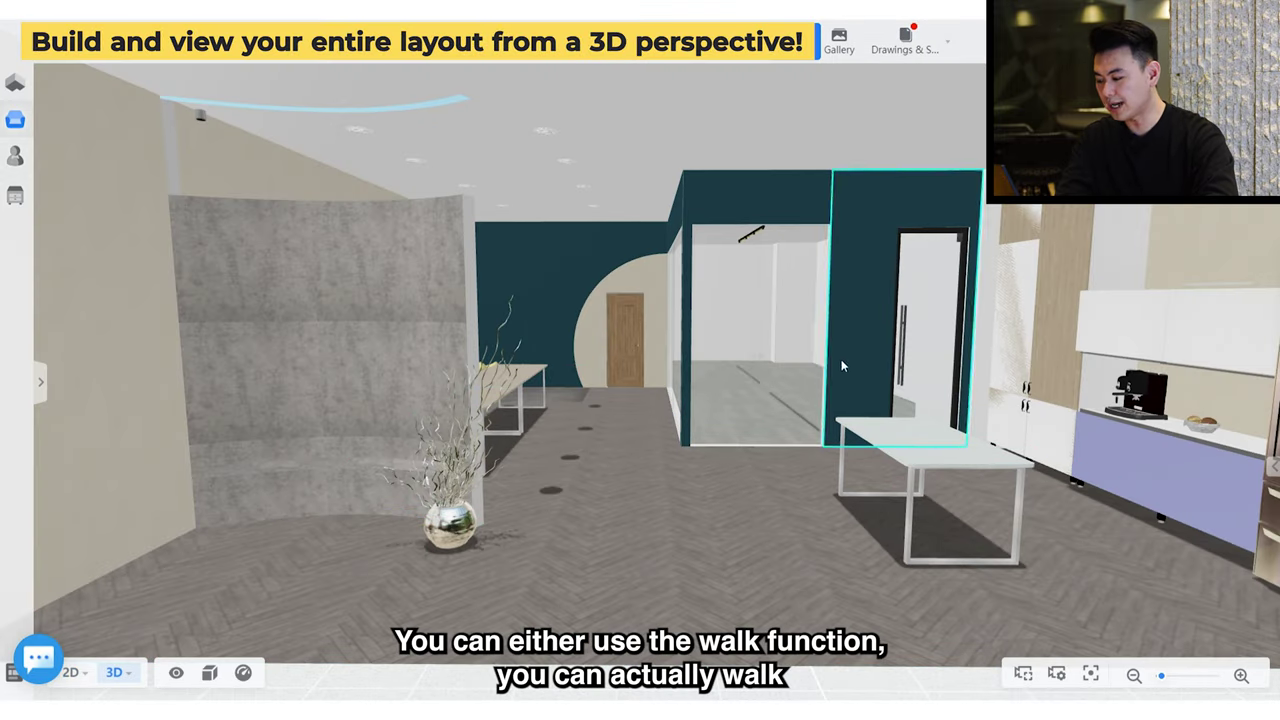
pyautogui.moveTo(116, 673)
pyautogui.click(127, 648)
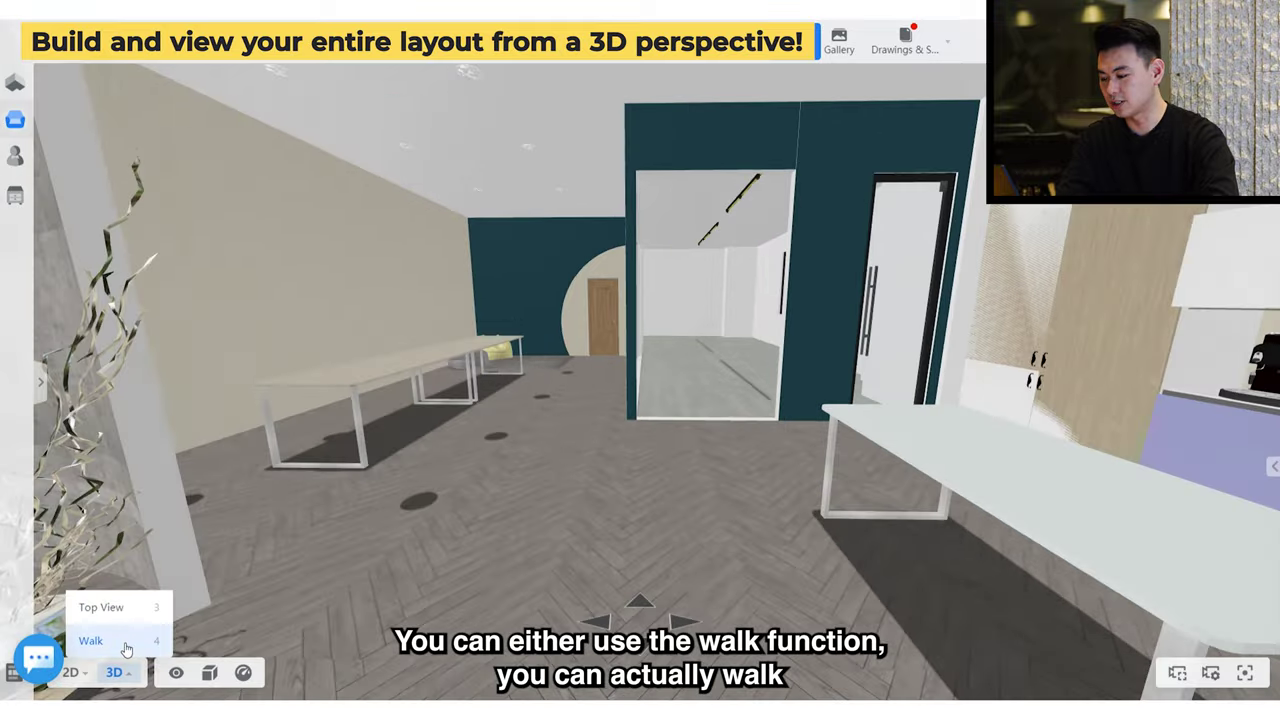
pyautogui.moveTo(133, 676)
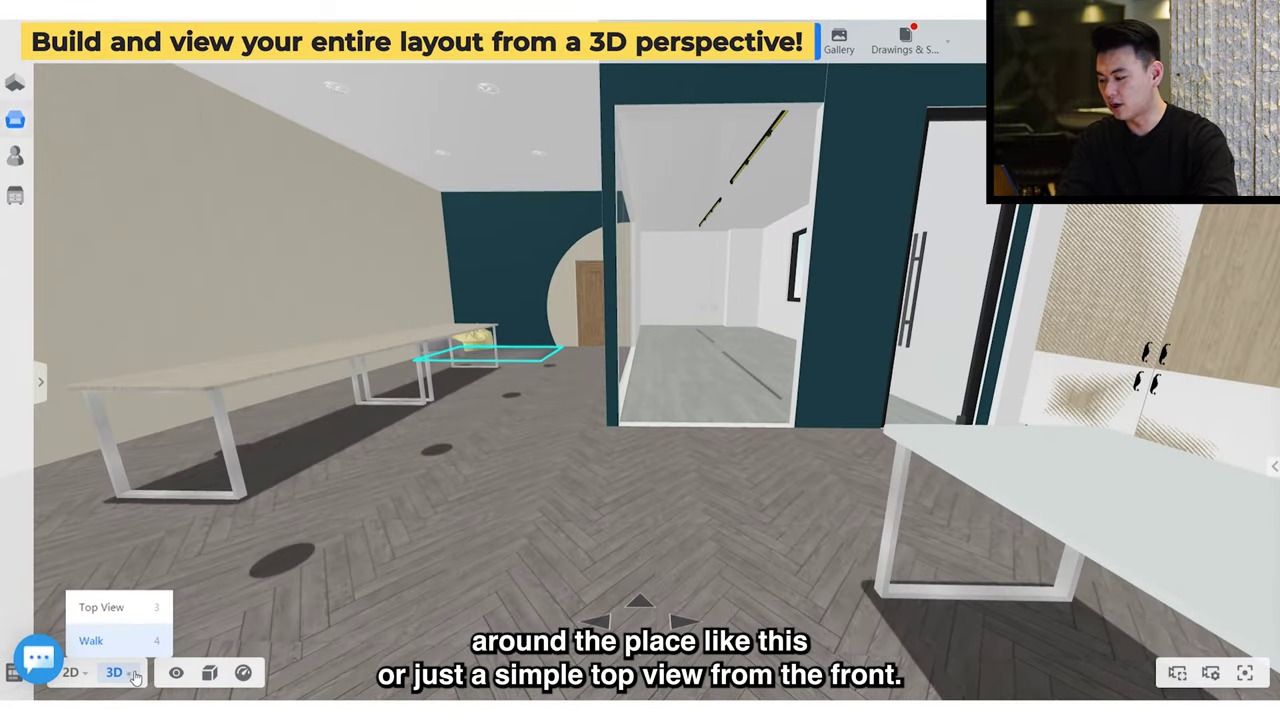
pyautogui.click(145, 612)
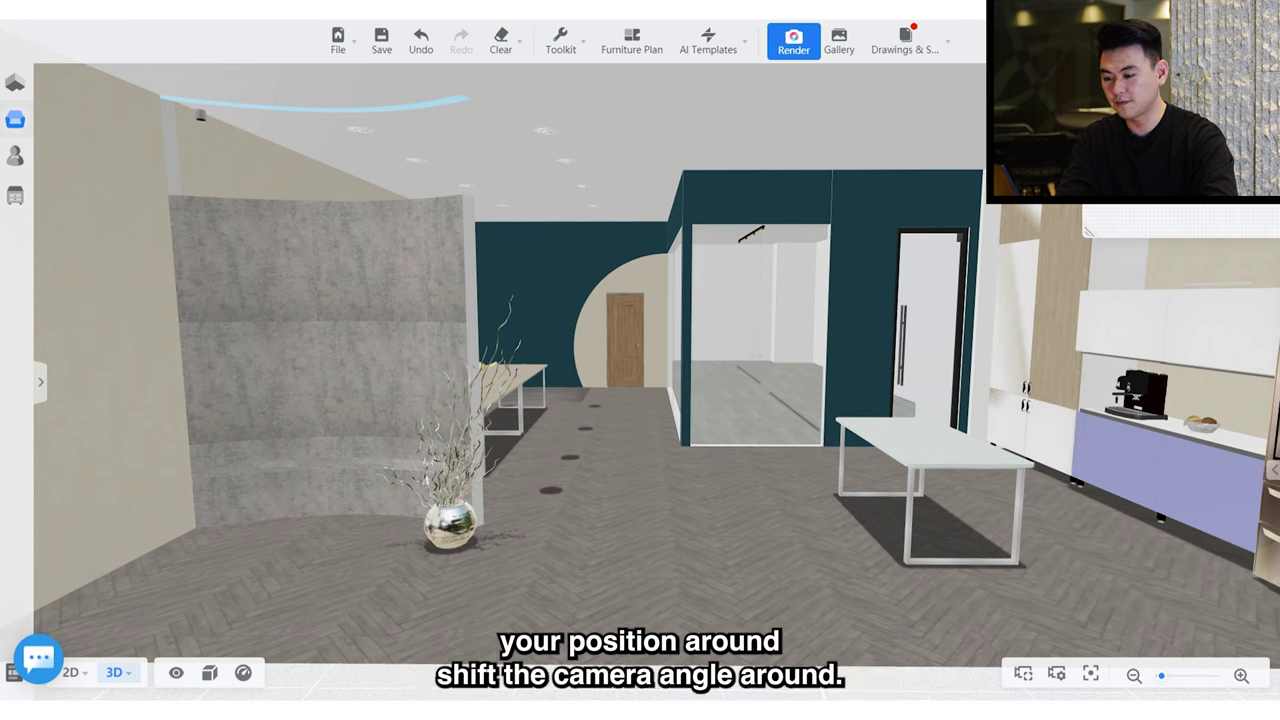
# - Move and rotate the 3D camera around the entrance to examine the curved concrete partition and the open office area
pyautogui.press('w')
pyautogui.press('a')
pyautogui.press('s')
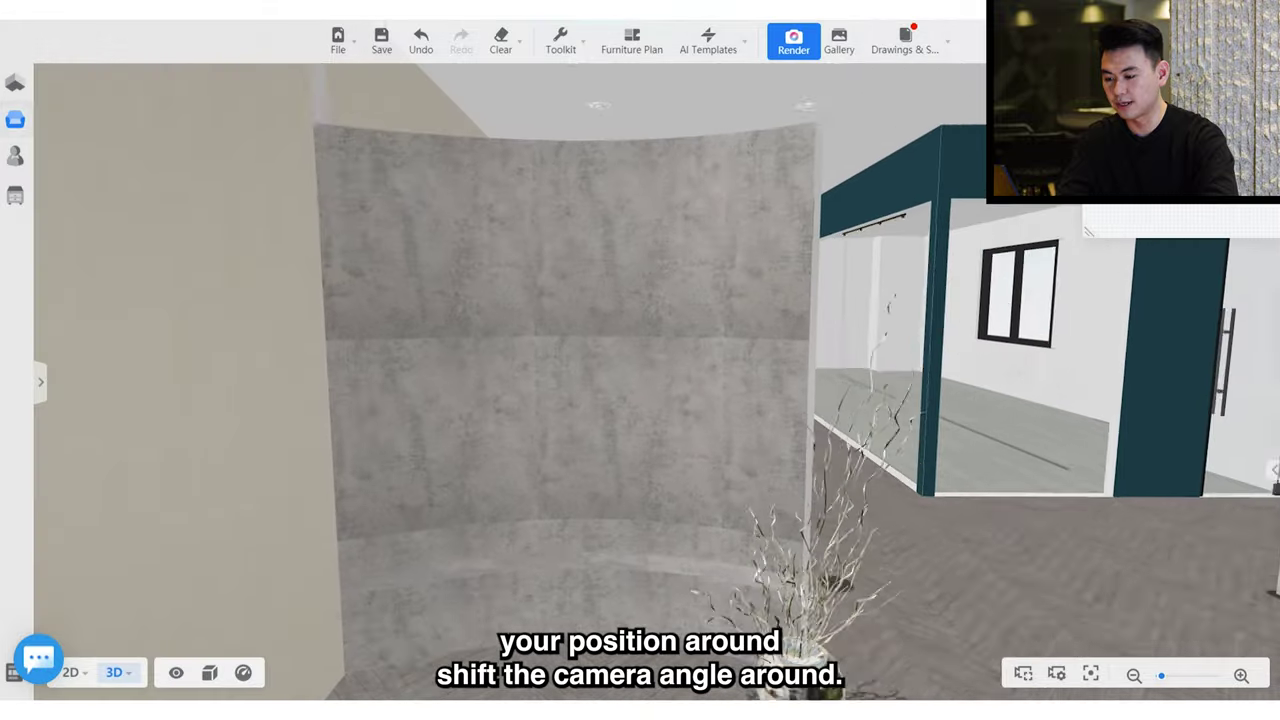
pyautogui.press('d')
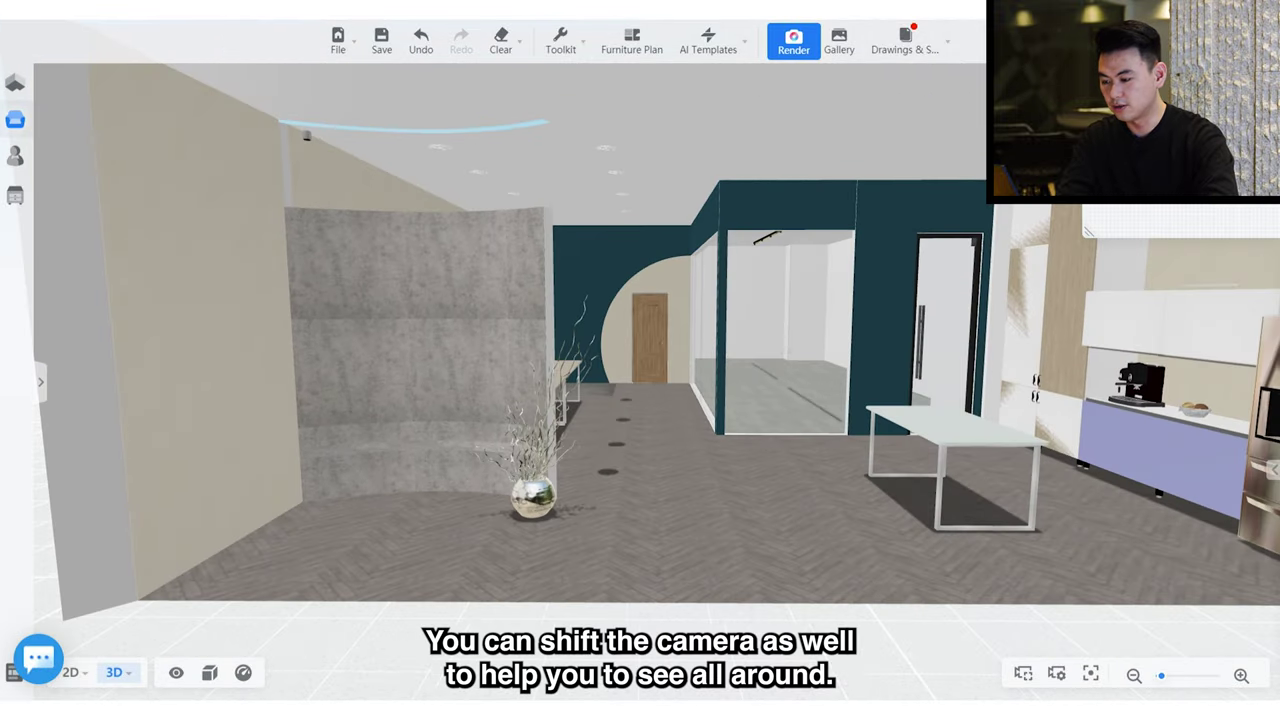
pyautogui.moveTo(580, 400); pyautogui.dragTo(690, 420)
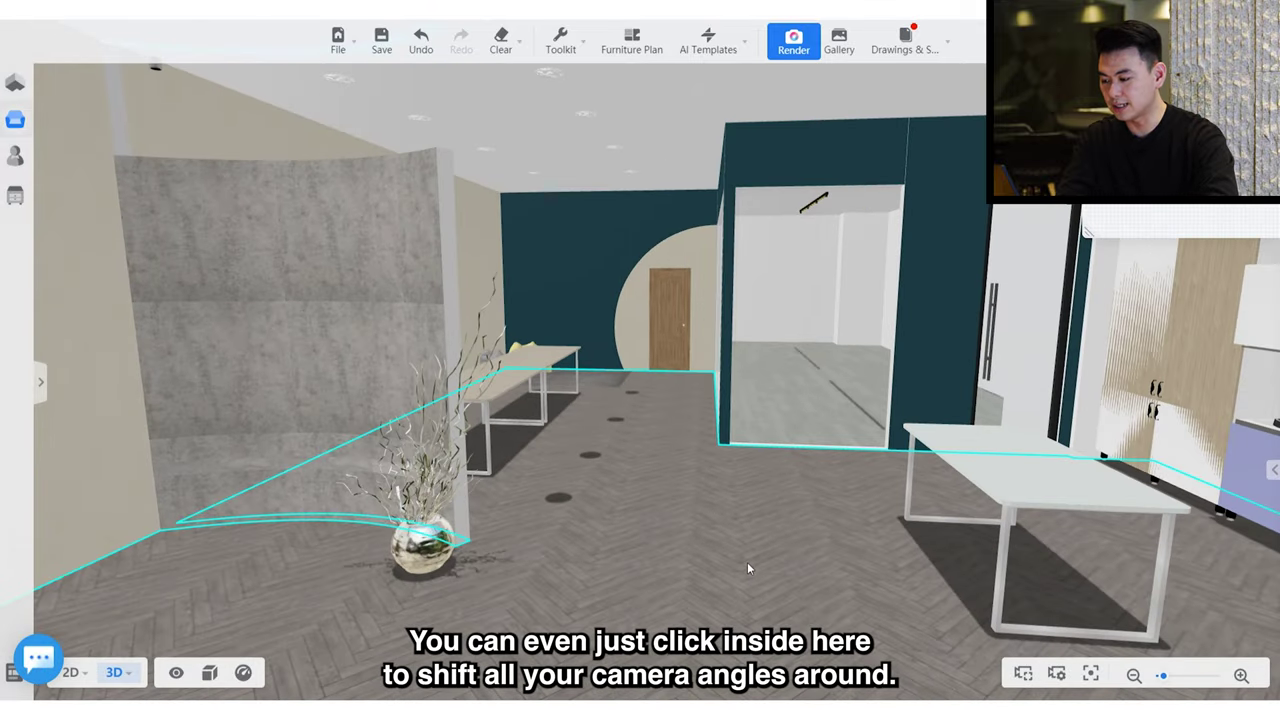
pyautogui.moveTo(675, 583); pyautogui.dragTo(641, 583)
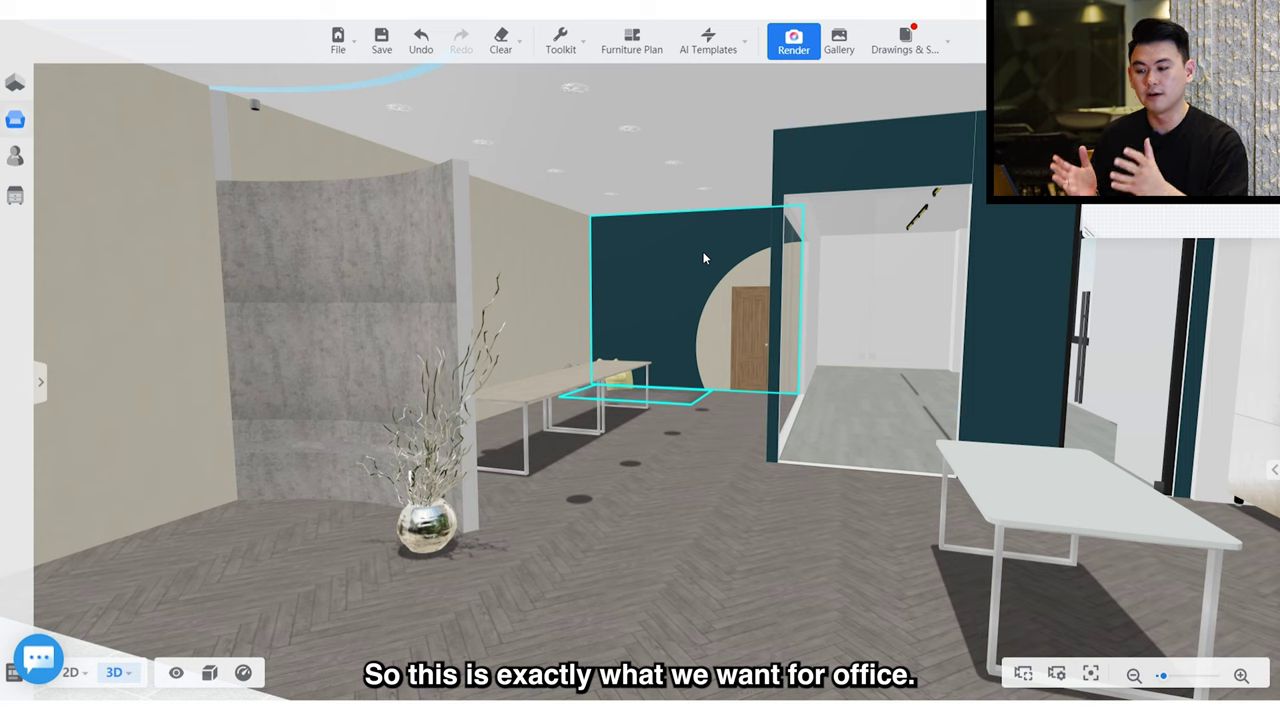
pyautogui.moveTo(710, 554); pyautogui.dragTo(731, 560)
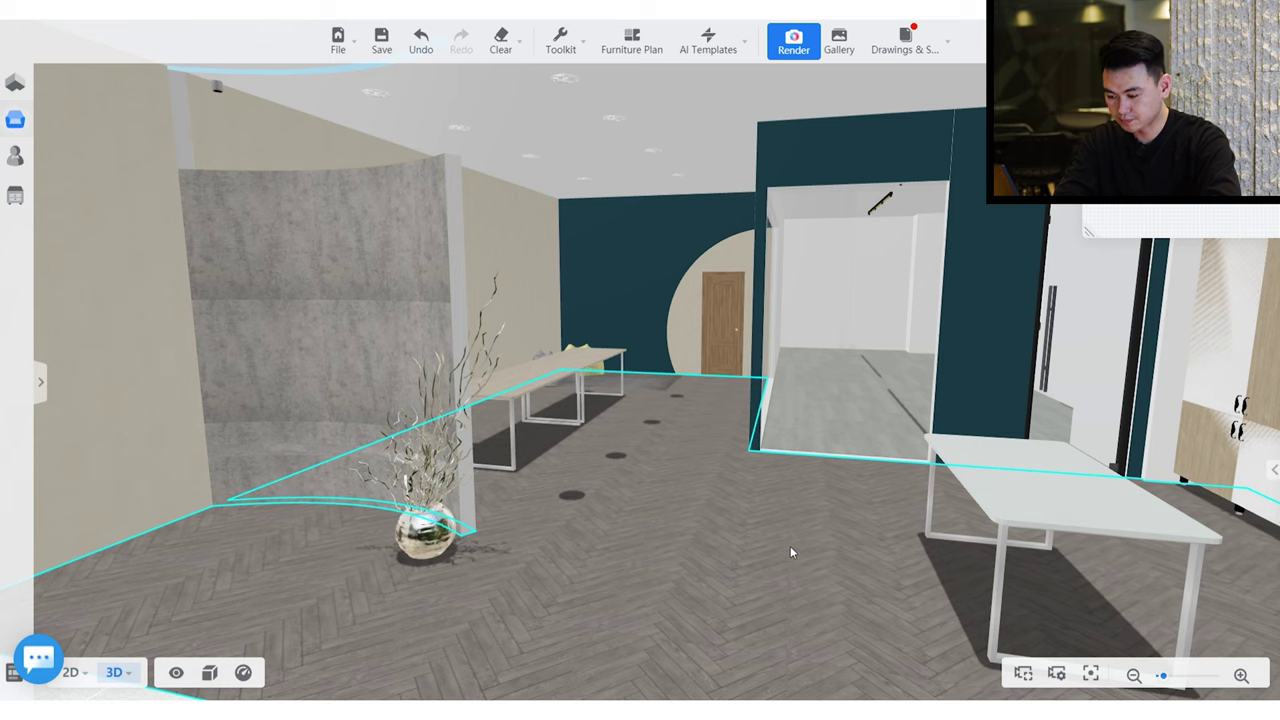
pyautogui.moveTo(787, 551); pyautogui.dragTo(718, 550)
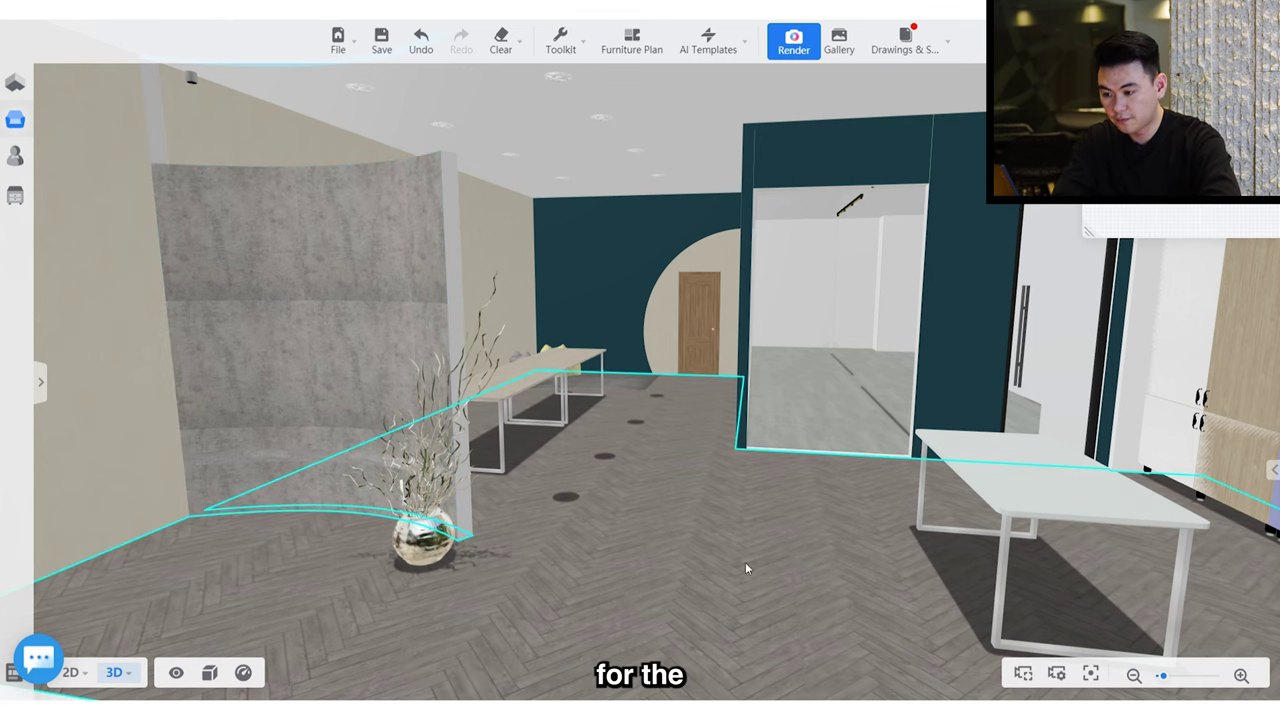
# - Turn the 3D view to examine the pantry area with its fridge and table, and the long hot-desking tables
pyautogui.moveTo(640, 400); pyautogui.dragTo(1070, 395)
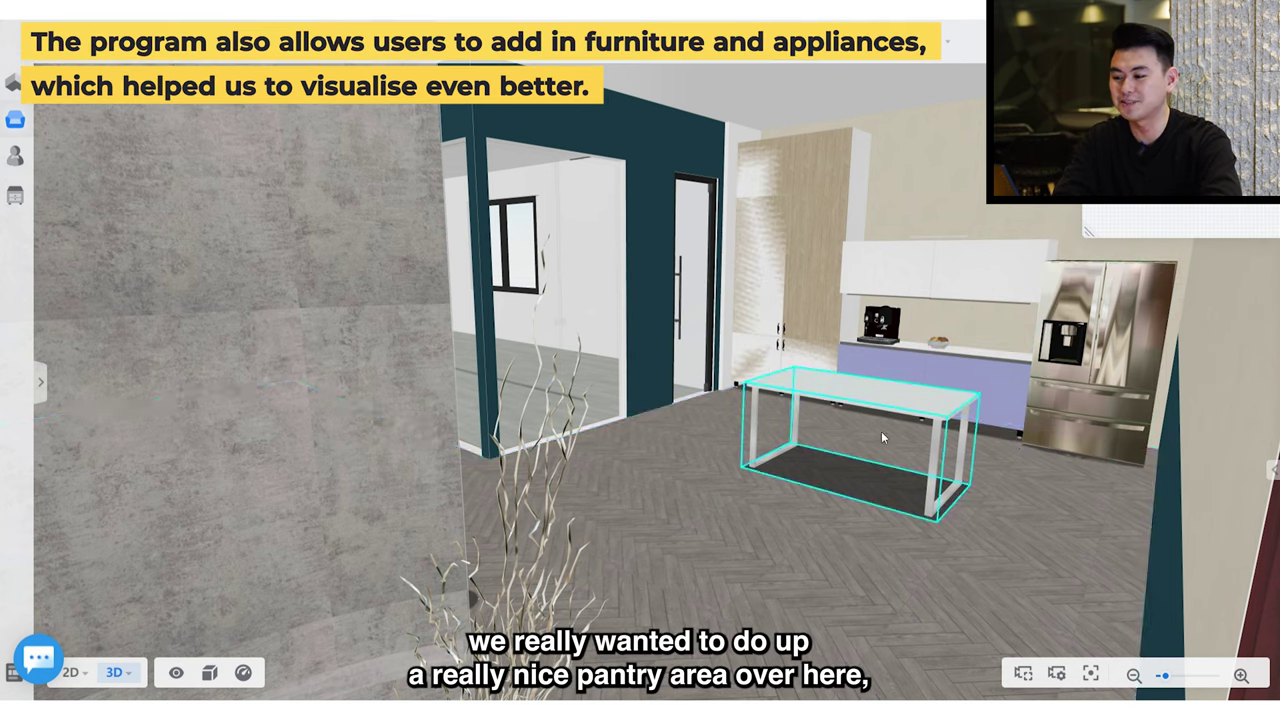
pyautogui.click(1026, 472)
pyautogui.moveTo(1026, 472); pyautogui.dragTo(1032, 481)
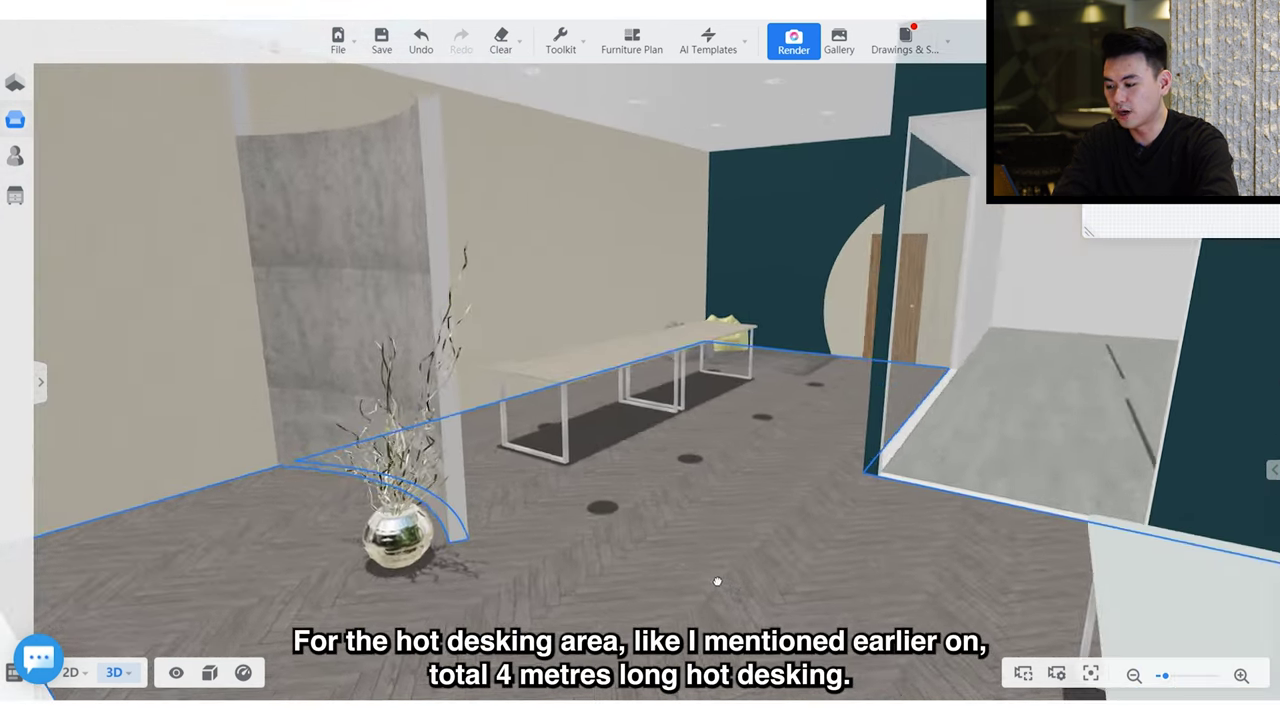
pyautogui.click(673, 575)
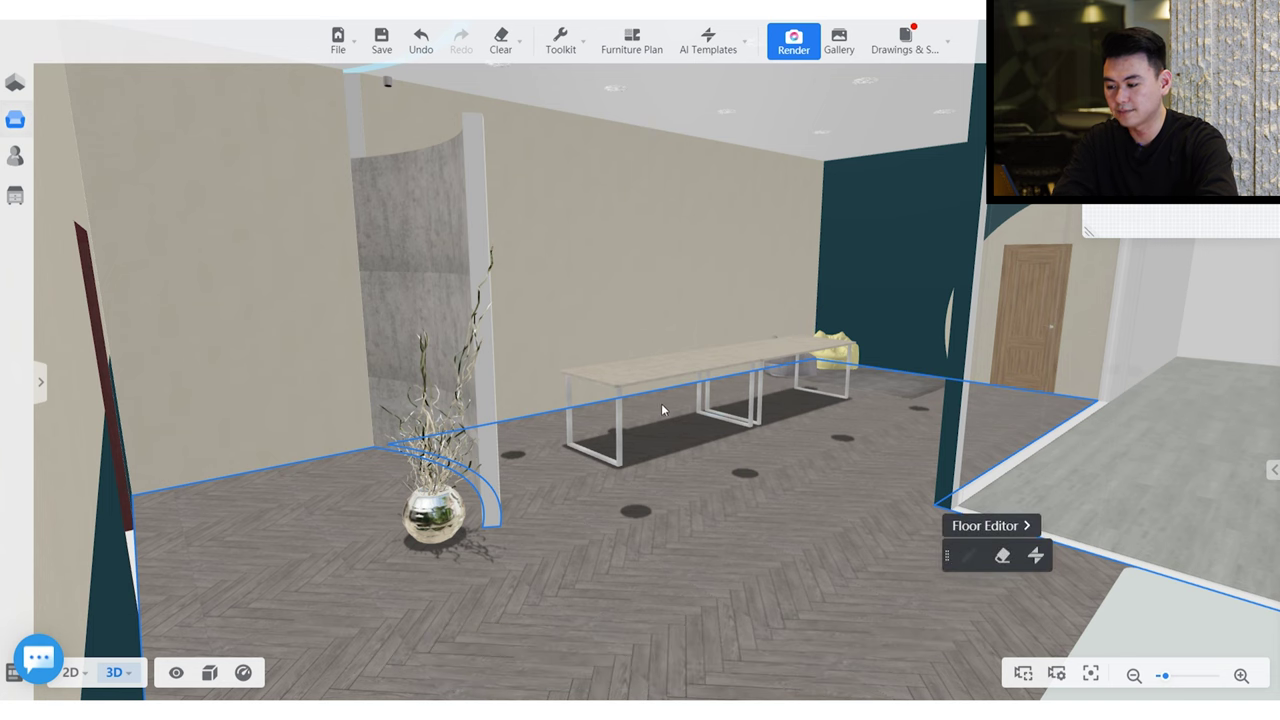
pyautogui.moveTo(861, 403); pyautogui.dragTo(910, 400)
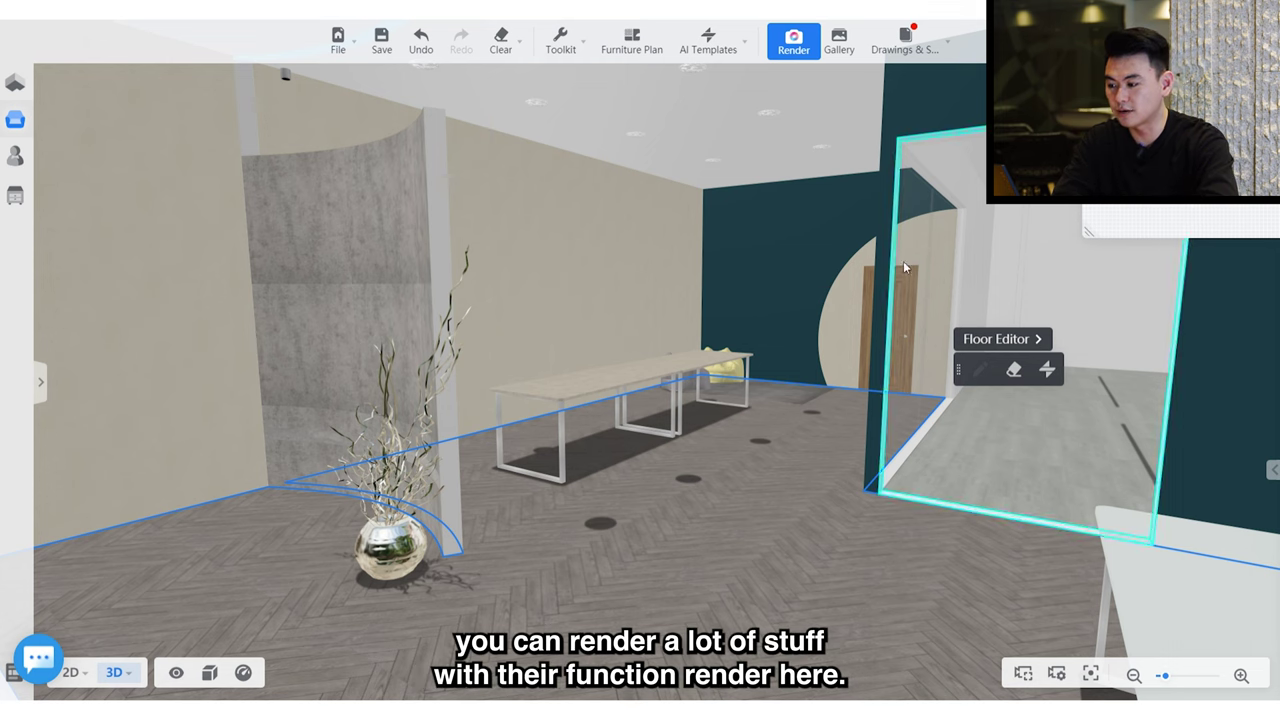
# - Open the gallery of rendered images and view the second perspective render, showing the glass room and pantry
pyautogui.click(806, 50)
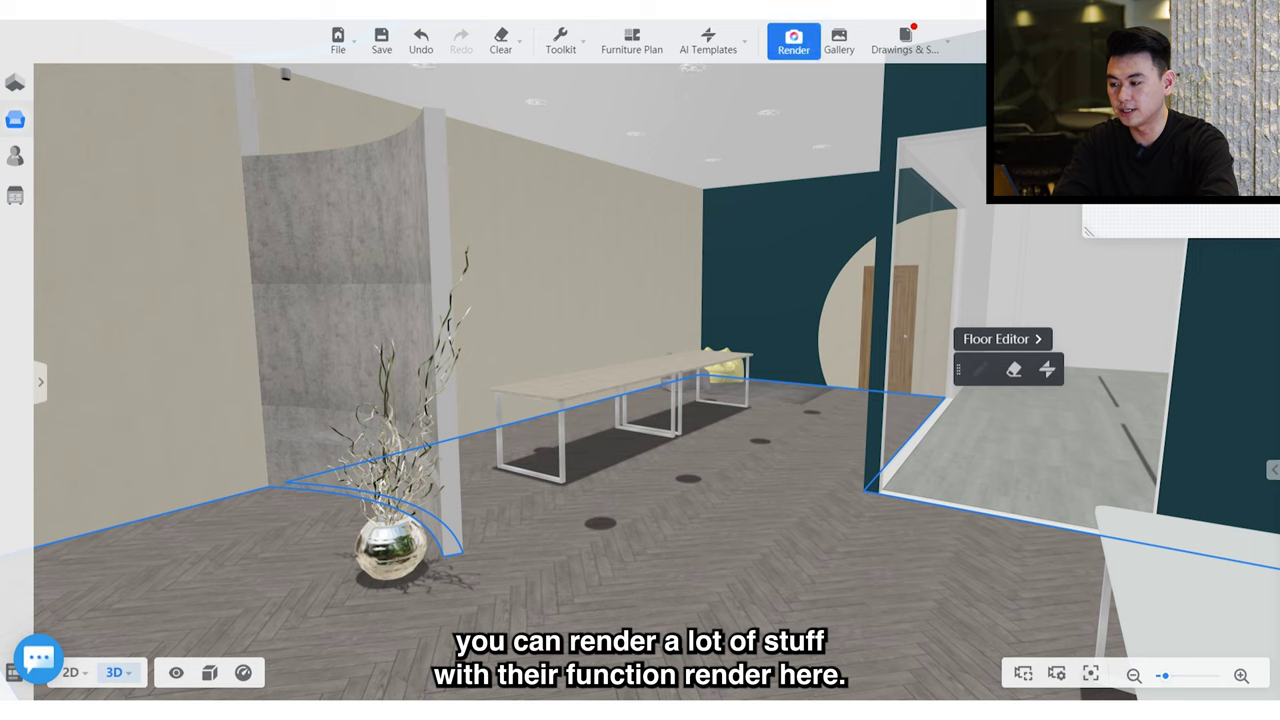
pyautogui.click(840, 40)
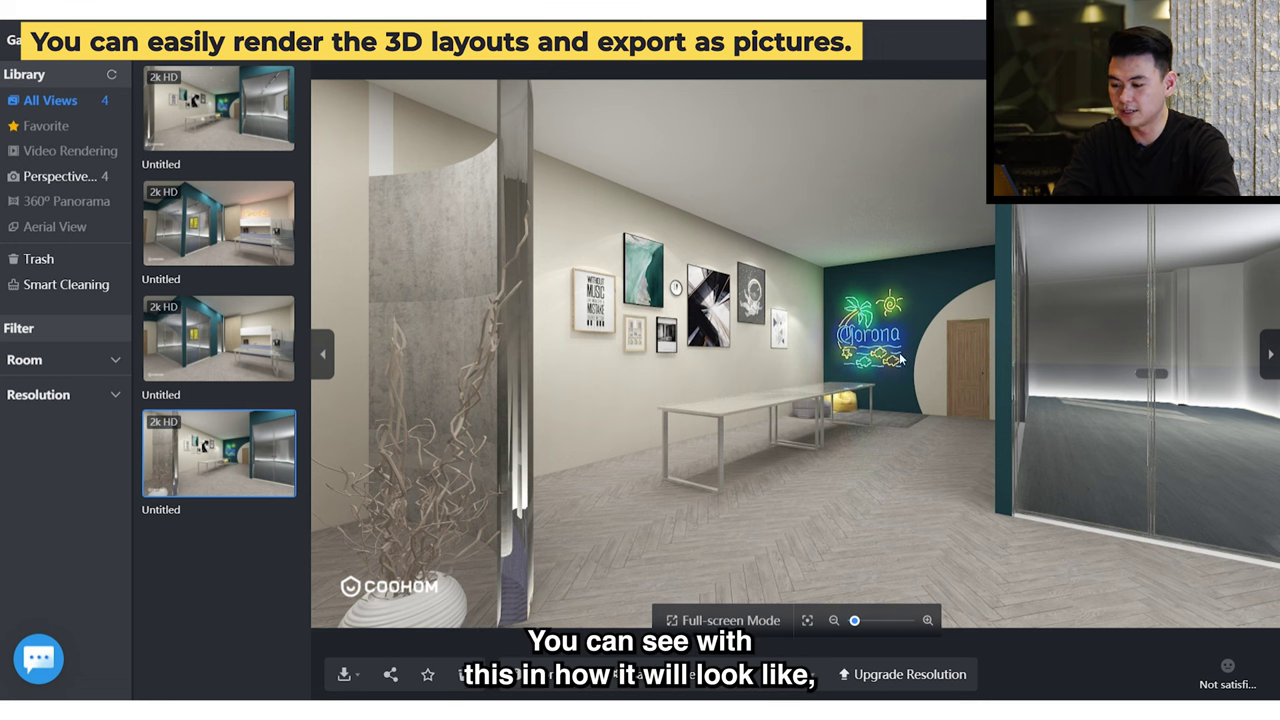
pyautogui.click(247, 268)
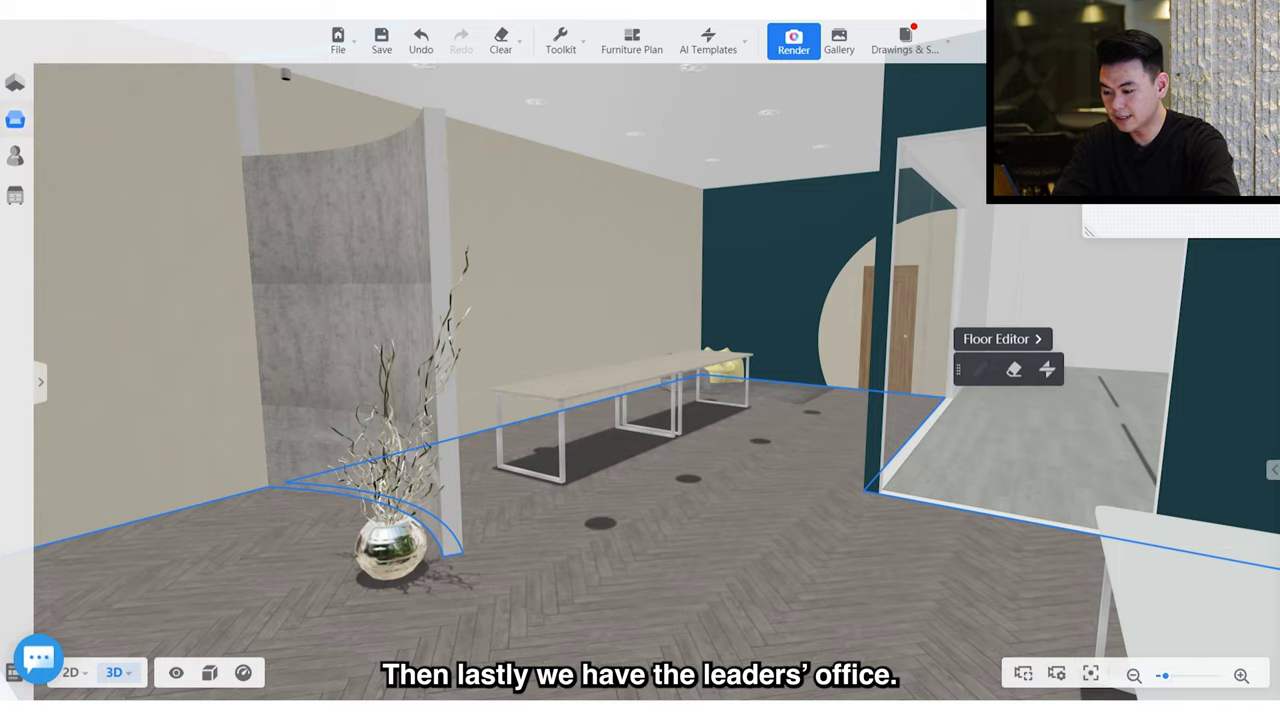
# - Rotate the 3D view to examine the glass-walled room and its surroundings from the entrance
pyautogui.moveTo(990, 616); pyautogui.dragTo(1141, 625)
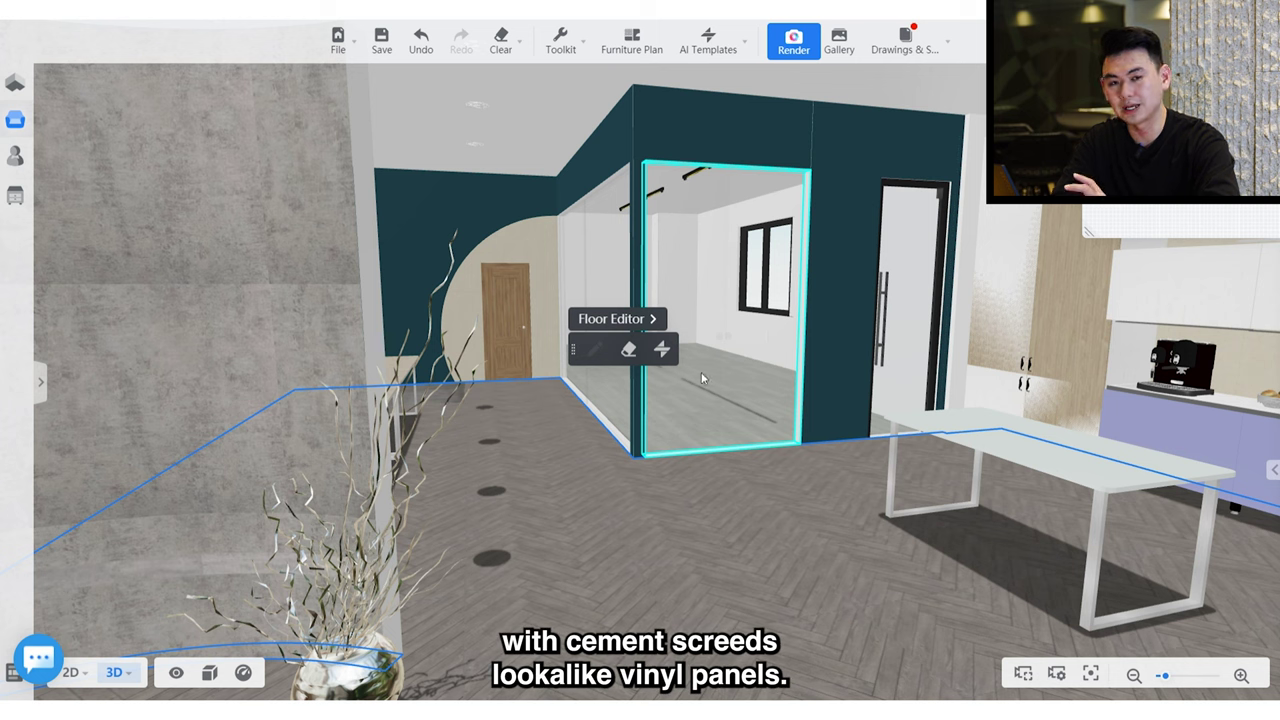
pyautogui.moveTo(771, 563); pyautogui.dragTo(735, 583)
pyautogui.click(733, 578)
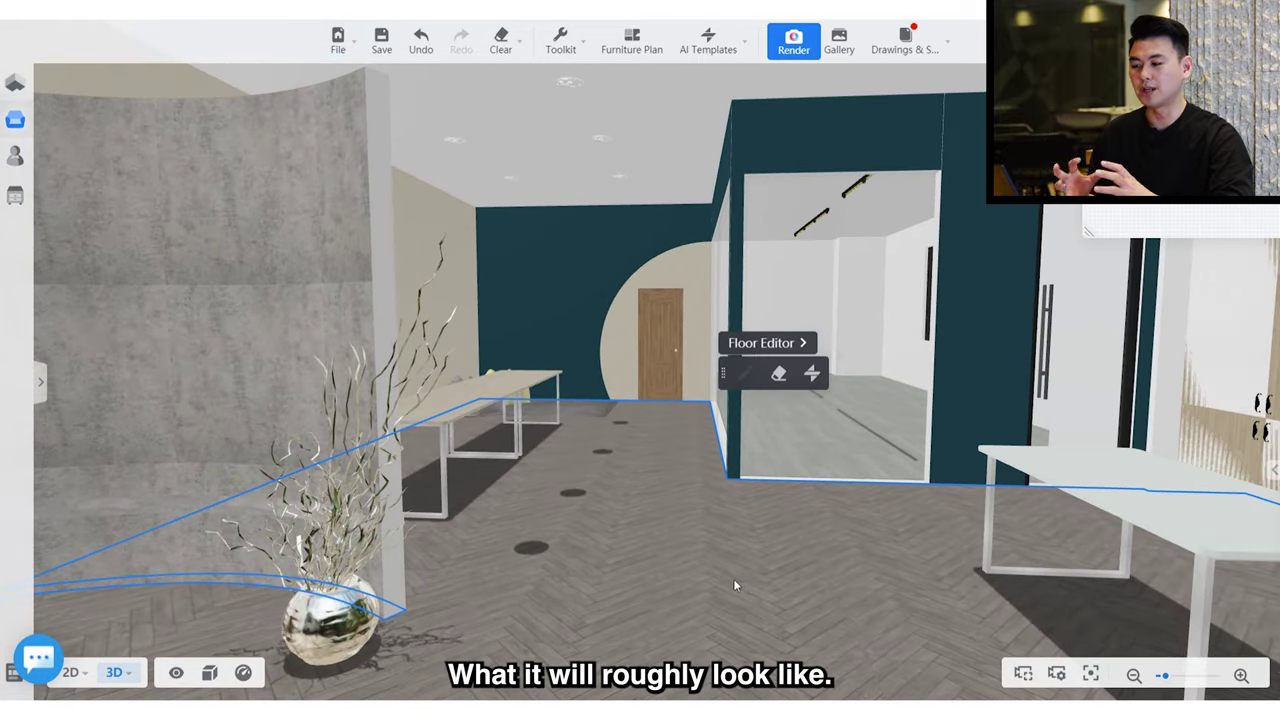